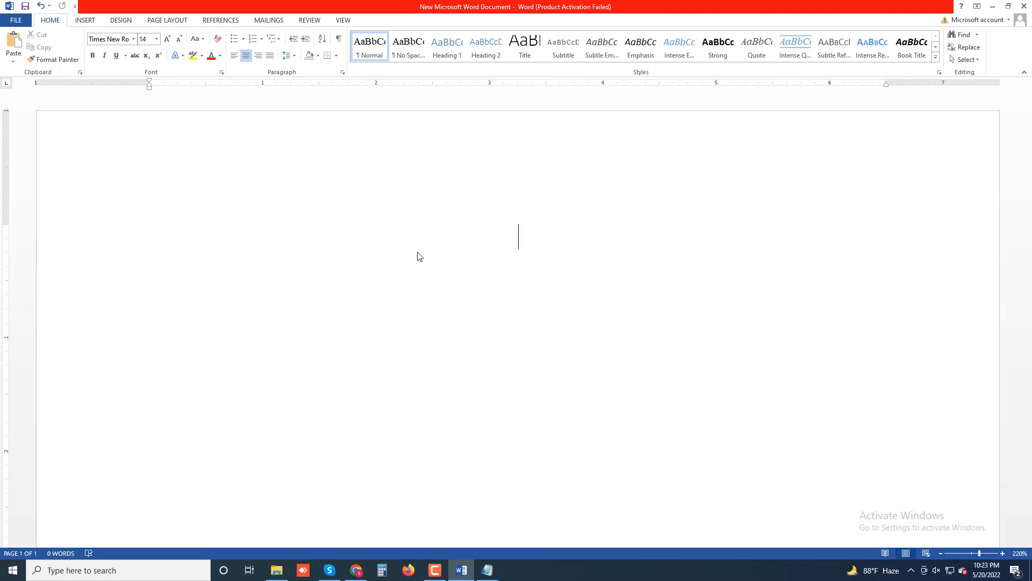
# Type the title 'Reset Mozilla Firefox to Factory Defaults', capitalising 'Factory'
pyautogui.write('H')
pyautogui.press('BackSpace')
pyautogui.write('Reset')
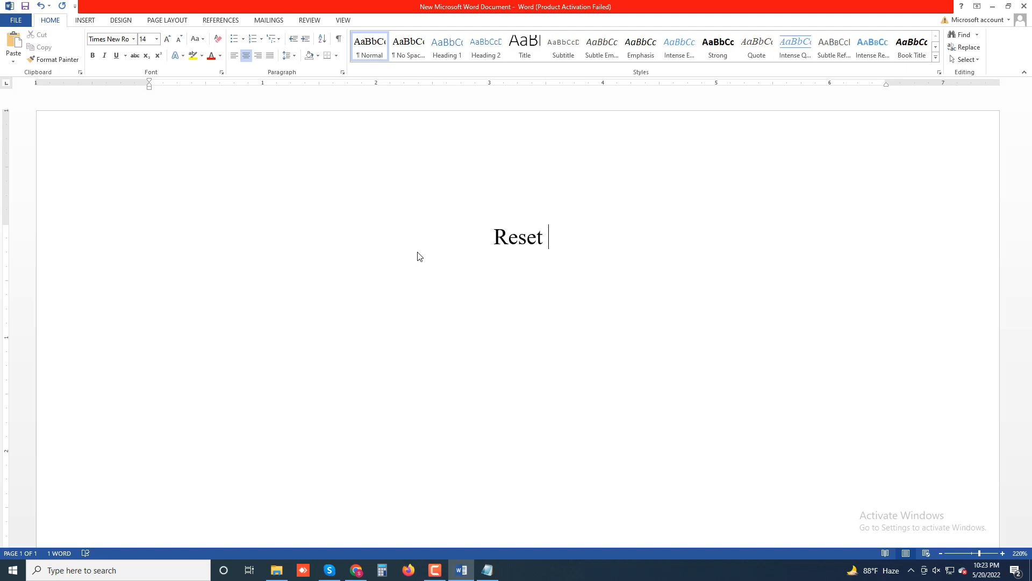
pyautogui.write('Mo')
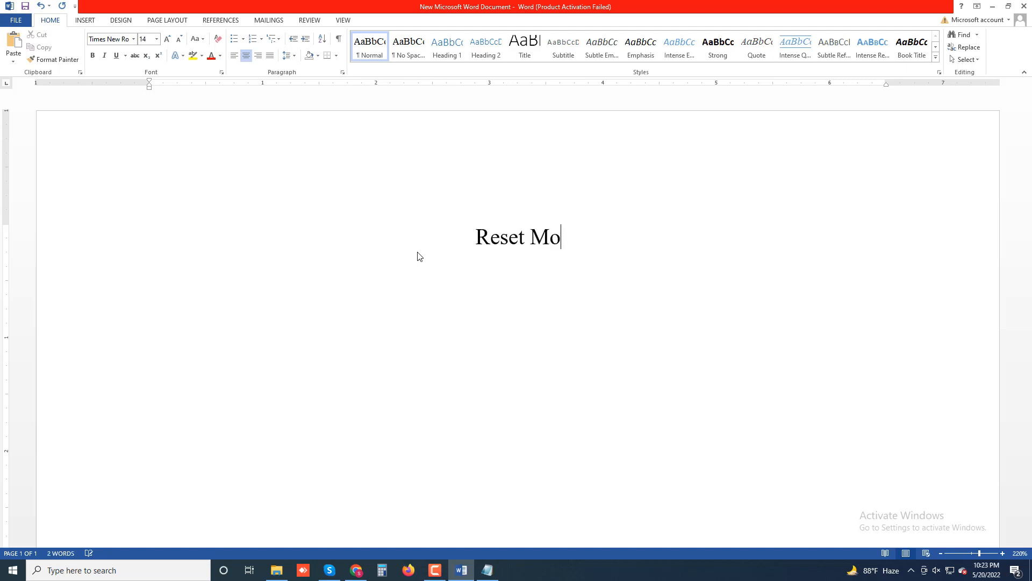
pyautogui.write('zilla ')
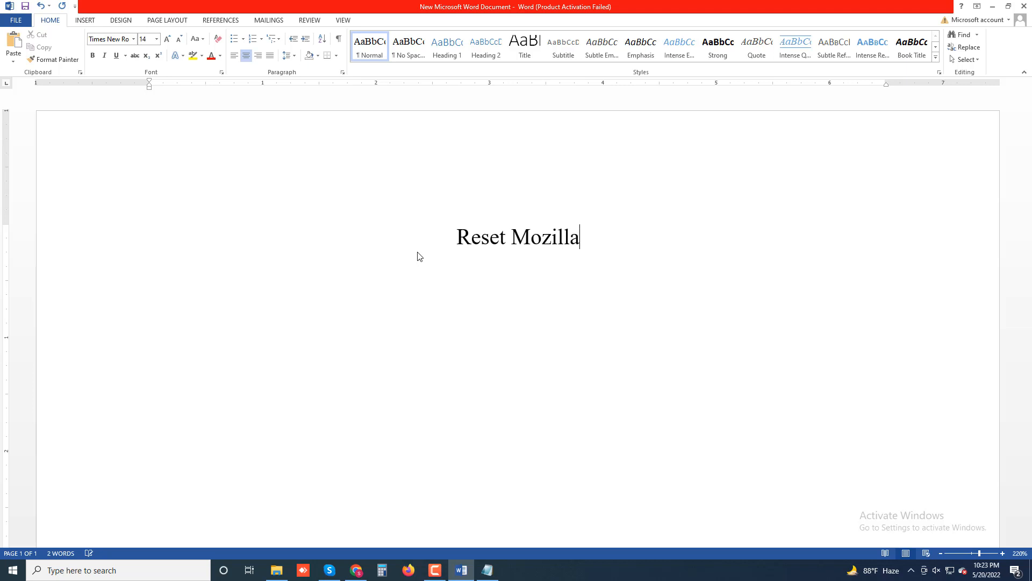
pyautogui.write('Firef')
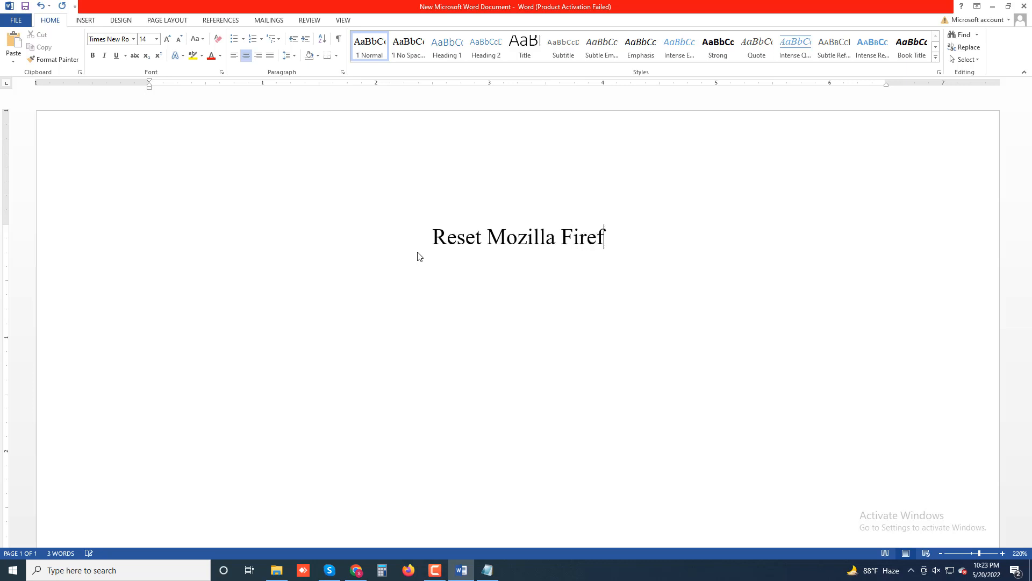
pyautogui.write('ox')
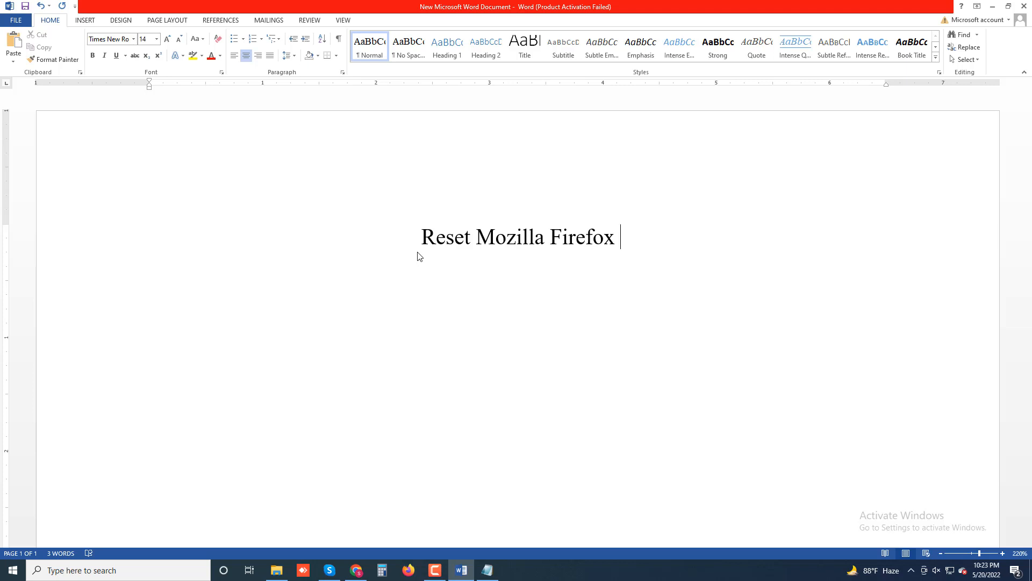
pyautogui.write('to fa')
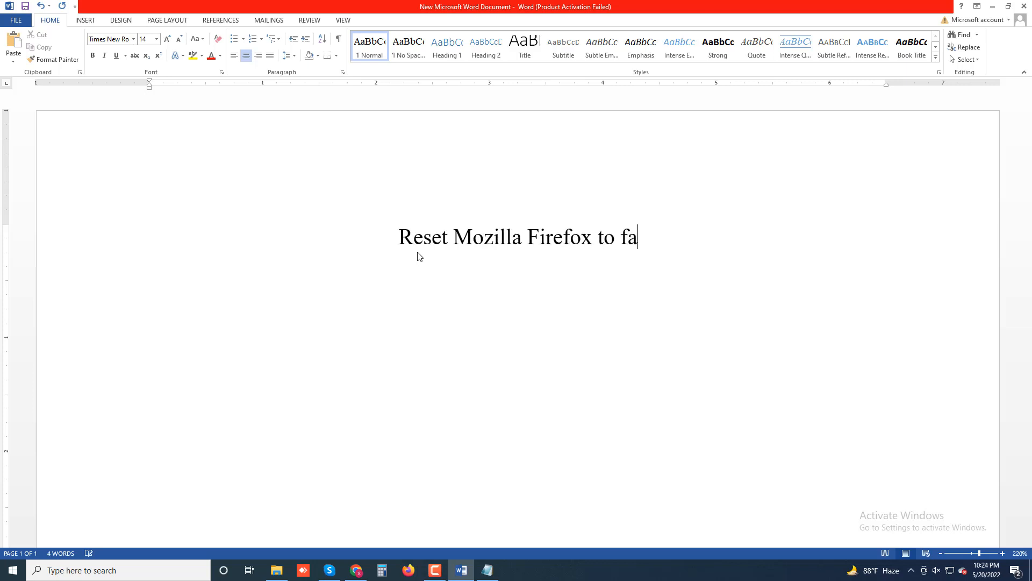
pyautogui.write('ctory ')
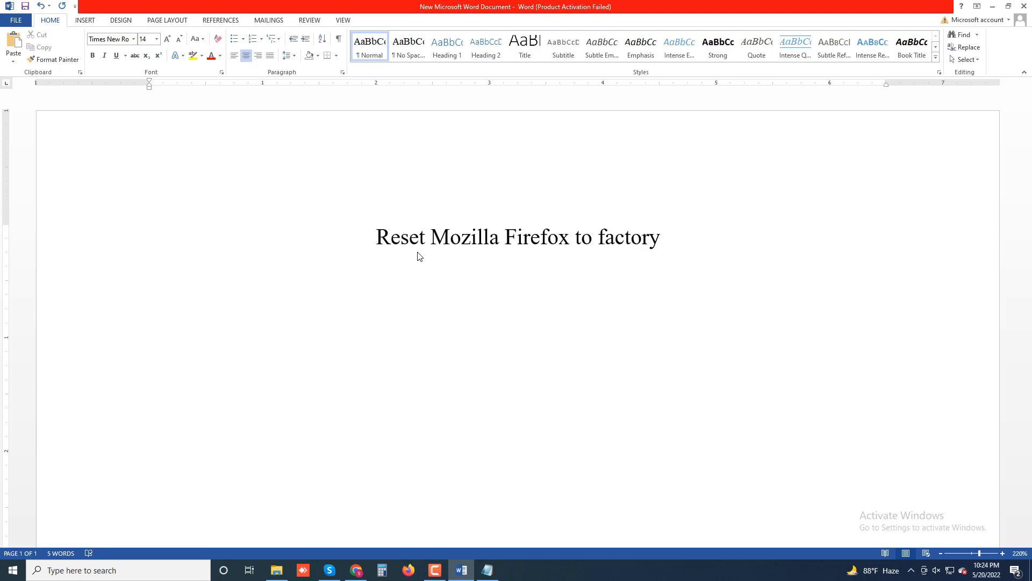
pyautogui.write('Defa')
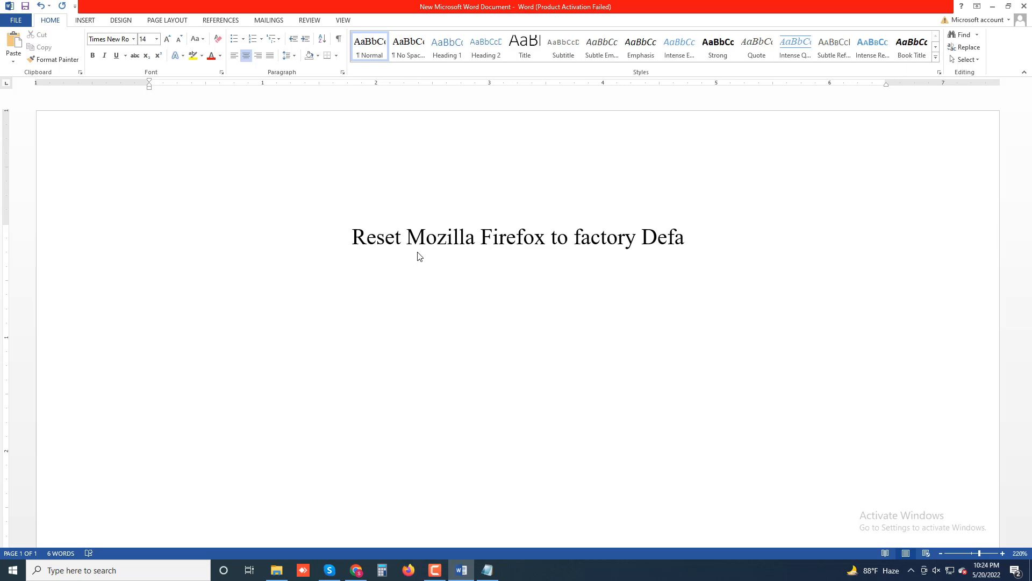
pyautogui.write('ults')
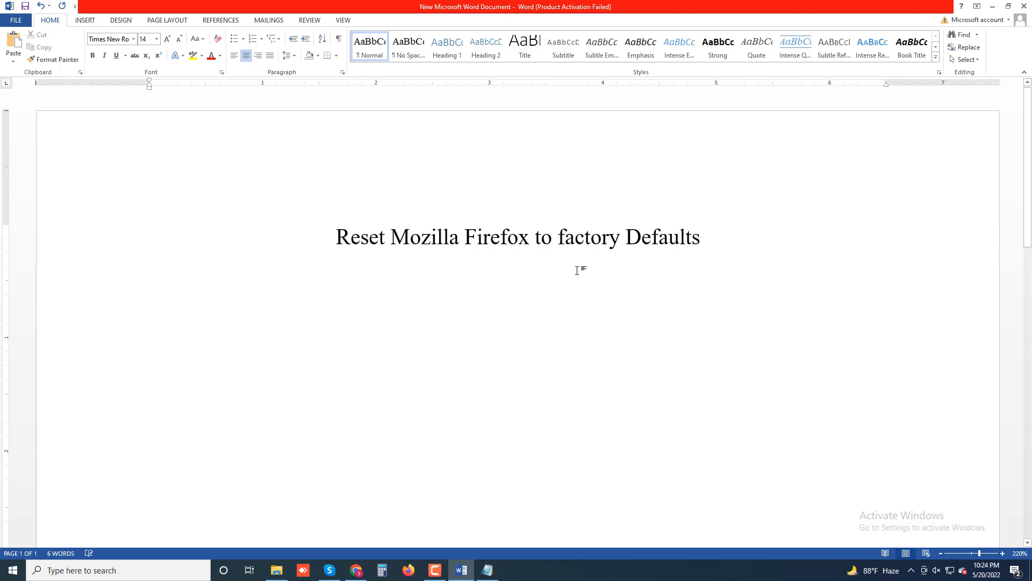
pyautogui.moveTo(558, 237); pyautogui.dragTo(568, 236)
pyautogui.write('F')
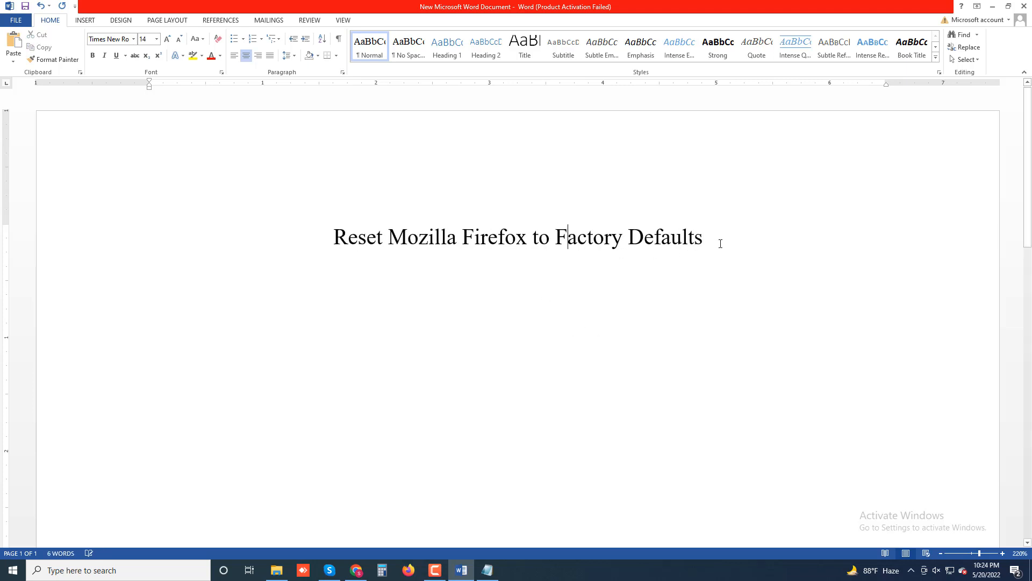
# Start a new justified paragraph below the title
pyautogui.click(720, 243)
pyautogui.press('Return')
pyautogui.hotkey('ctrl', 'j')
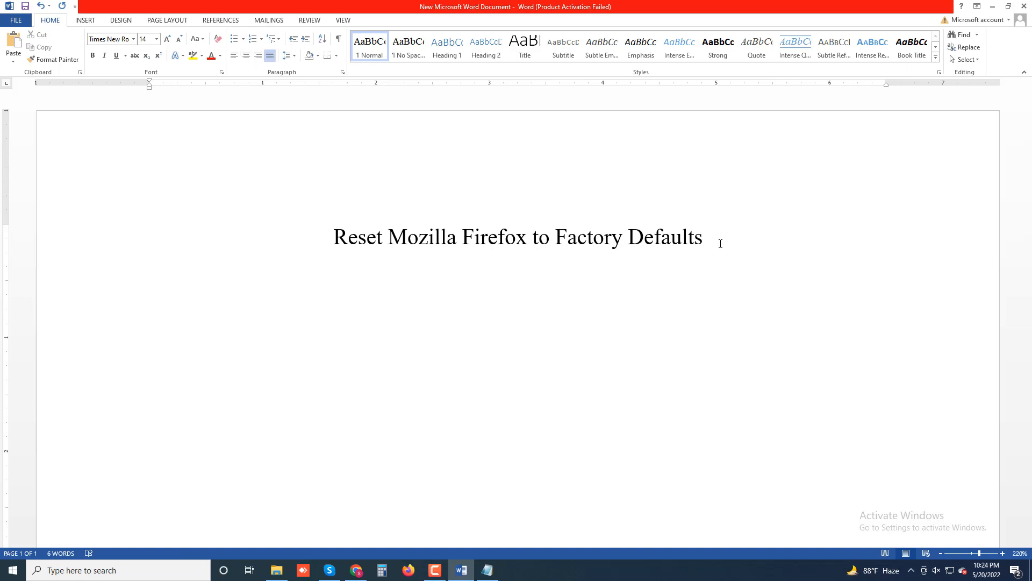
# Begin the intro: 'Like with chrome, a Mozilla Firefox reset will remove all customizations and the browser cache…'
pyautogui.write('Like with')
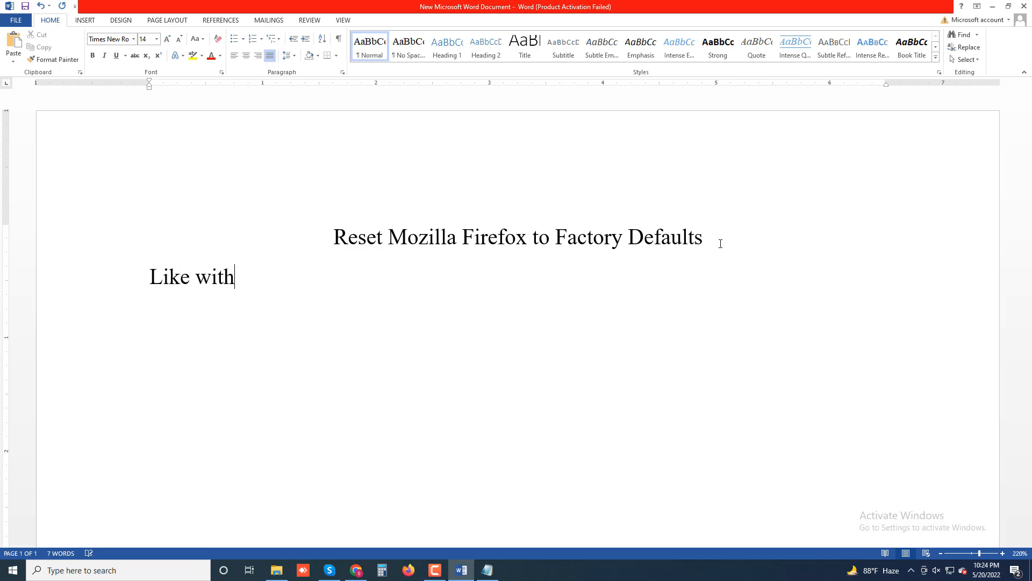
pyautogui.write(' chro')
pyautogui.press('BackSpace')
pyautogui.write('rome, a Mo')
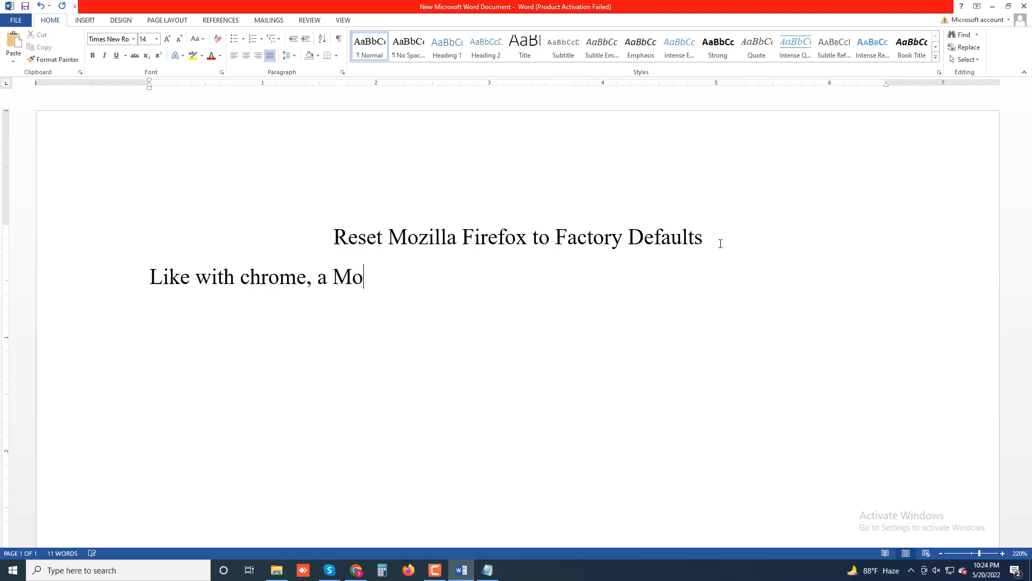
pyautogui.write('zilla Firefox')
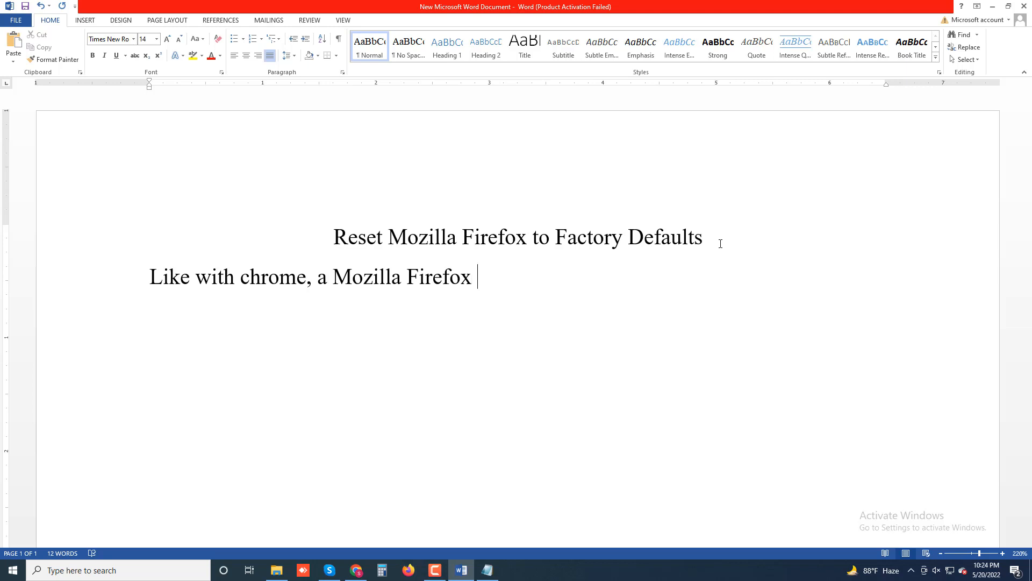
pyautogui.write(' reset will remo')
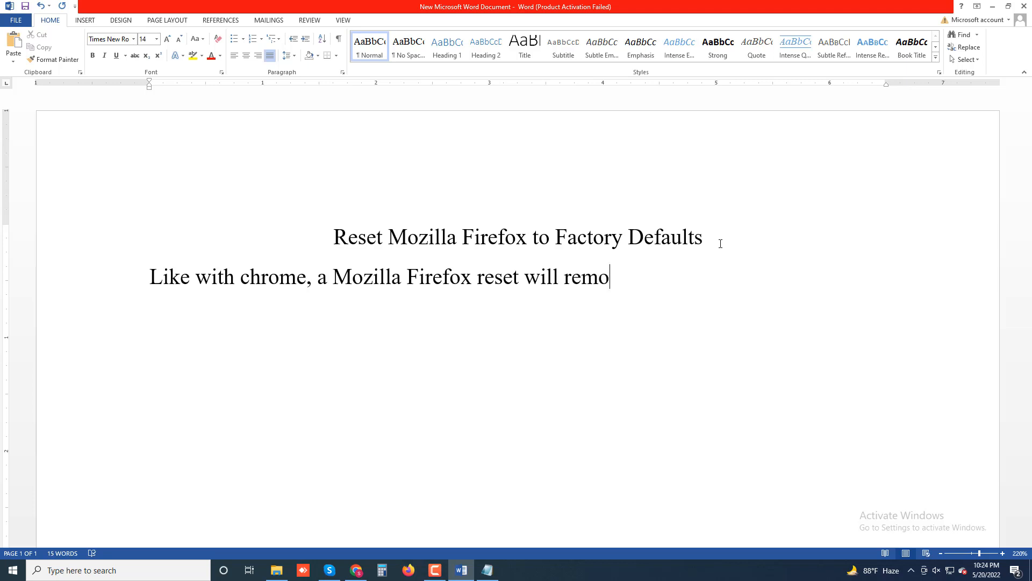
pyautogui.write('ve all cus')
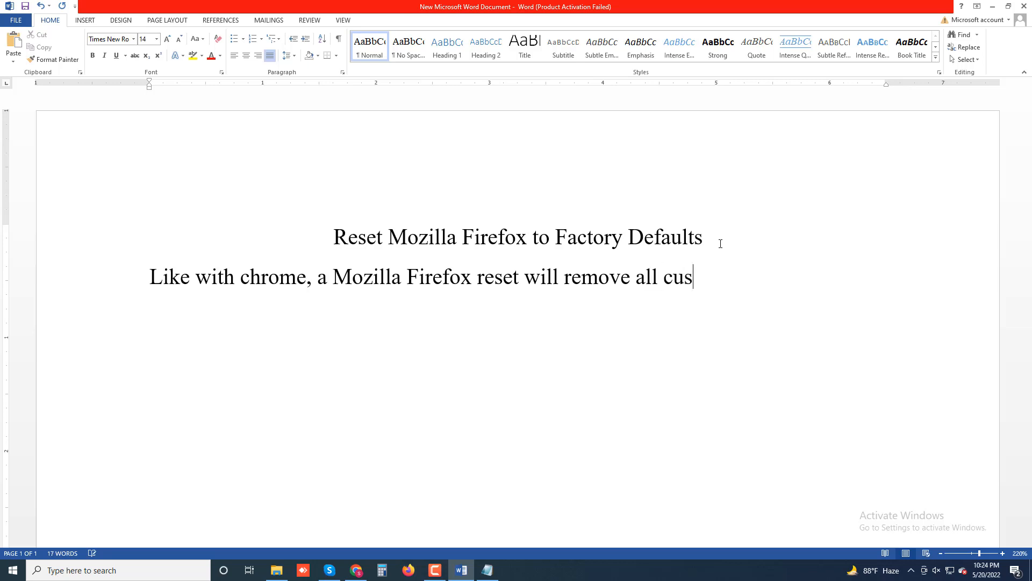
pyautogui.write('tomization')
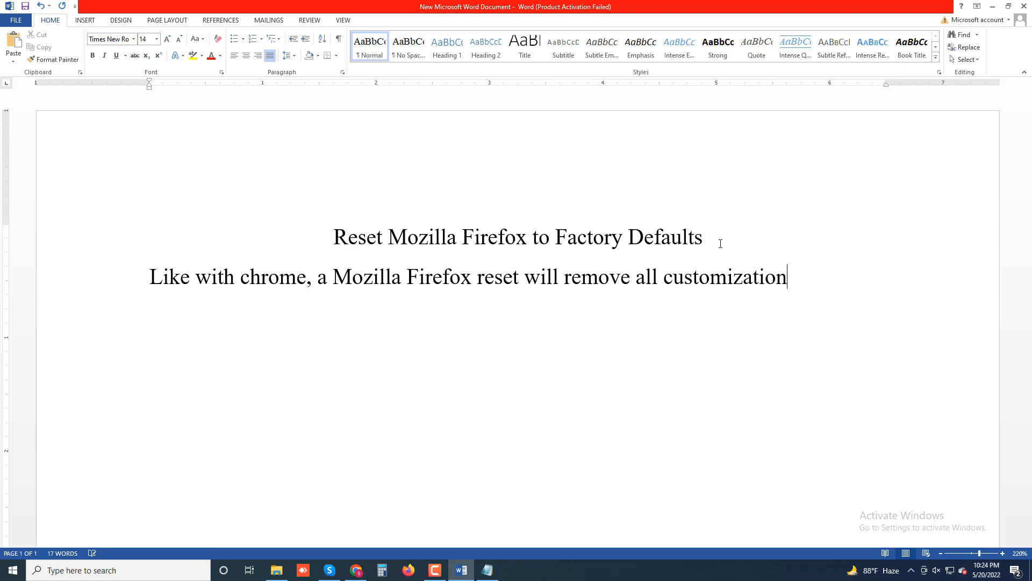
pyautogui.write('s and the')
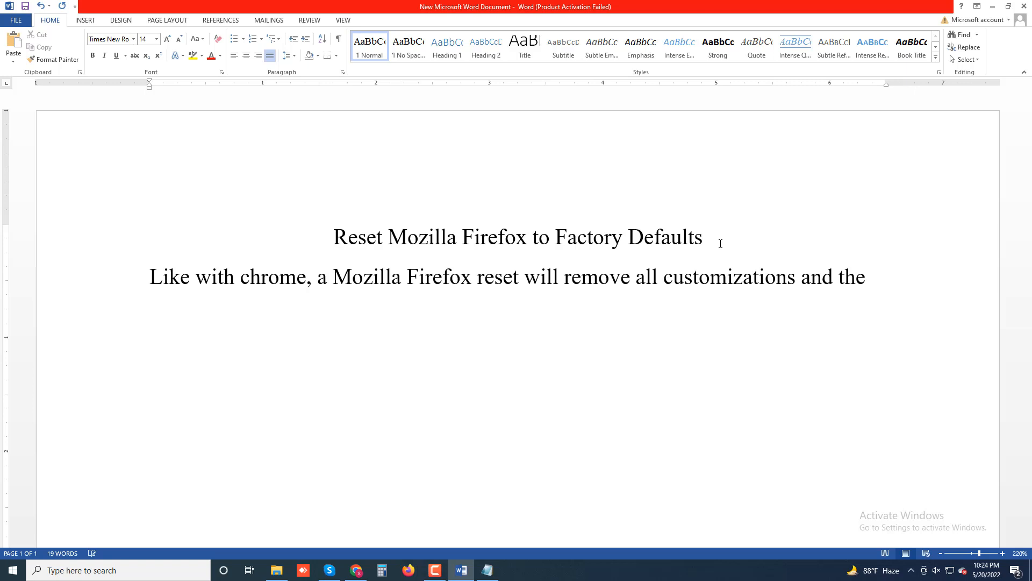
pyautogui.write(' brows')
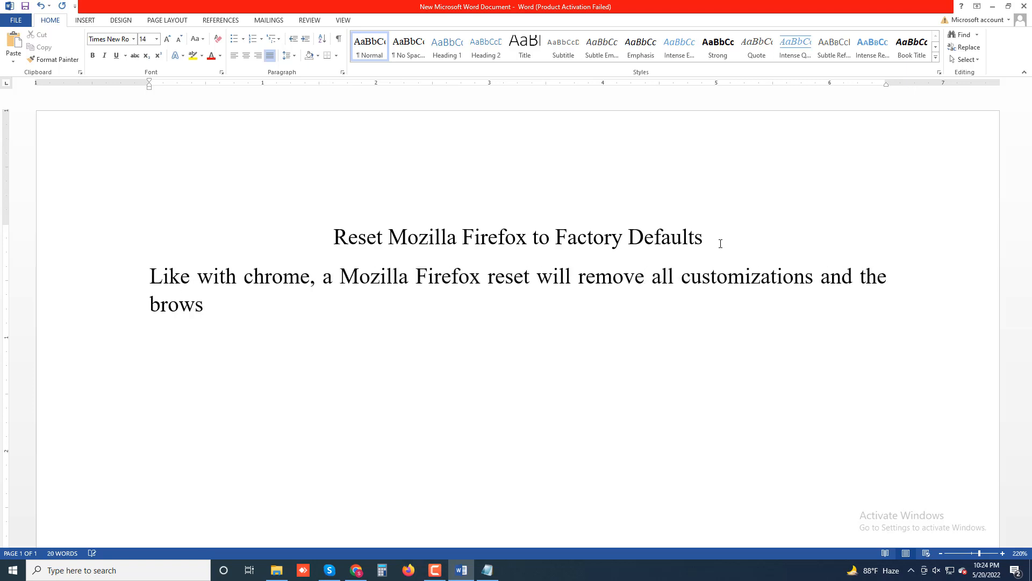
pyautogui.write('er cache ')
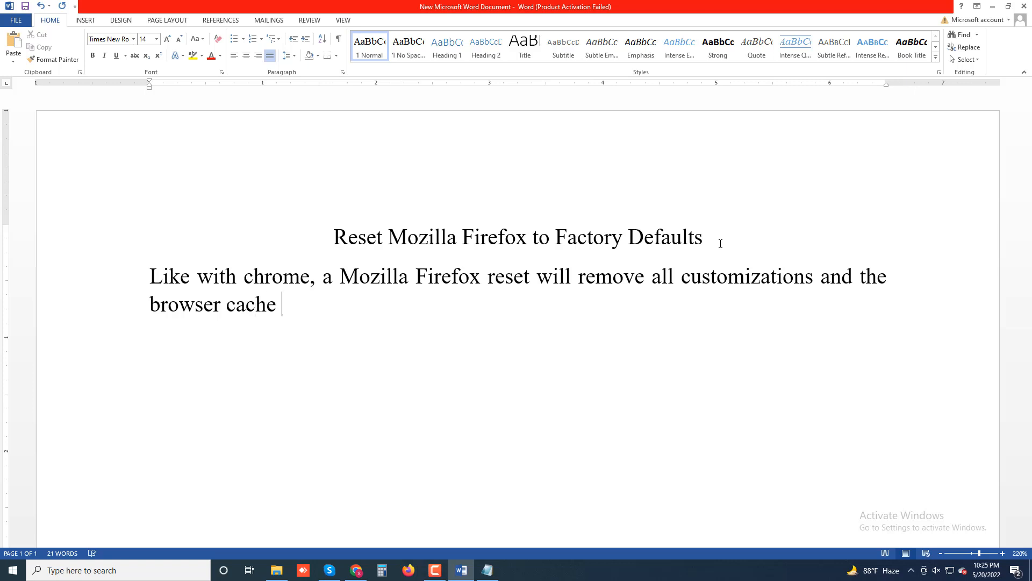
pyautogui.write('while ke')
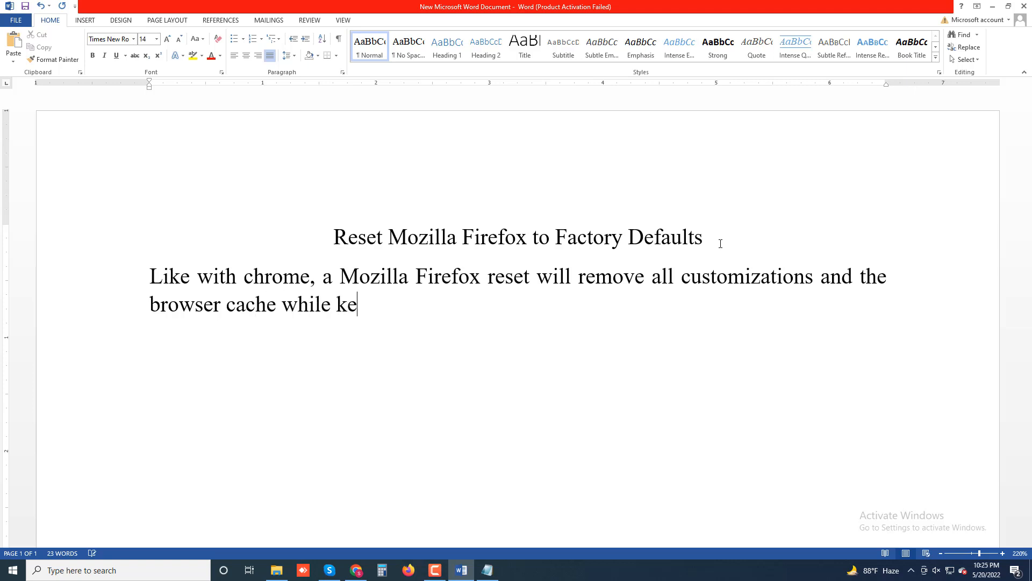
pyautogui.write('eping personal ')
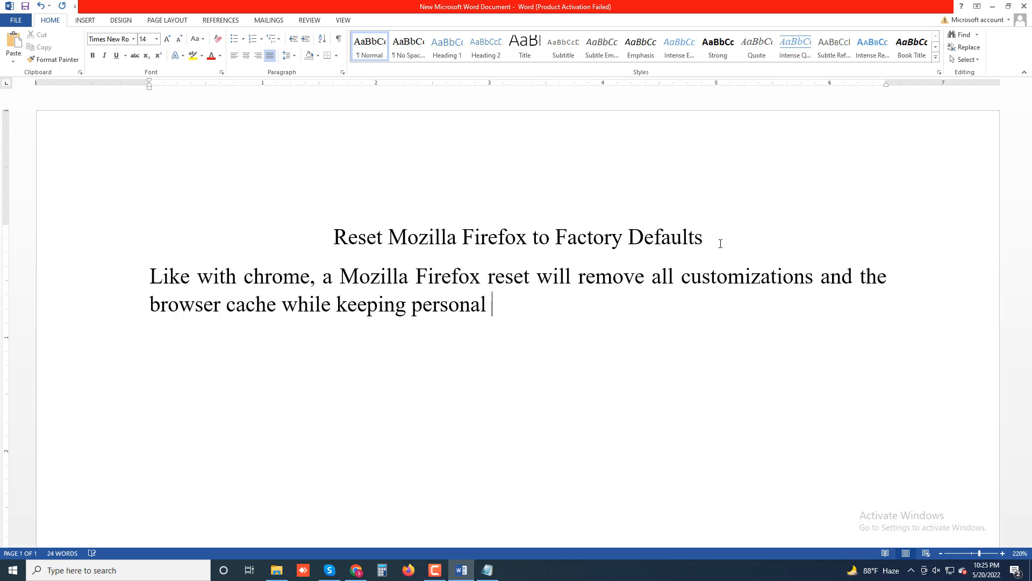
pyautogui.write('data such ')
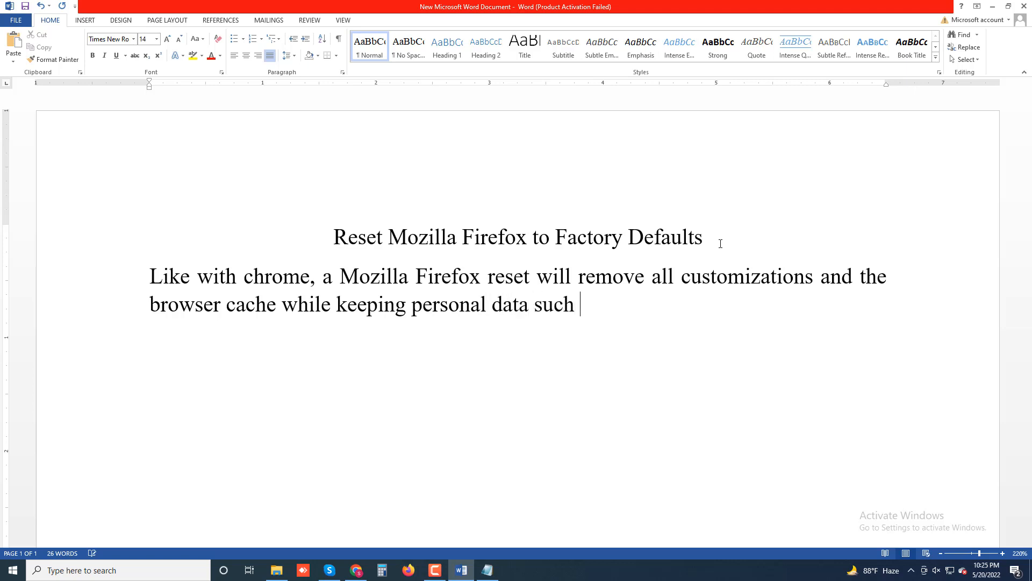
pyautogui.write('as passwords')
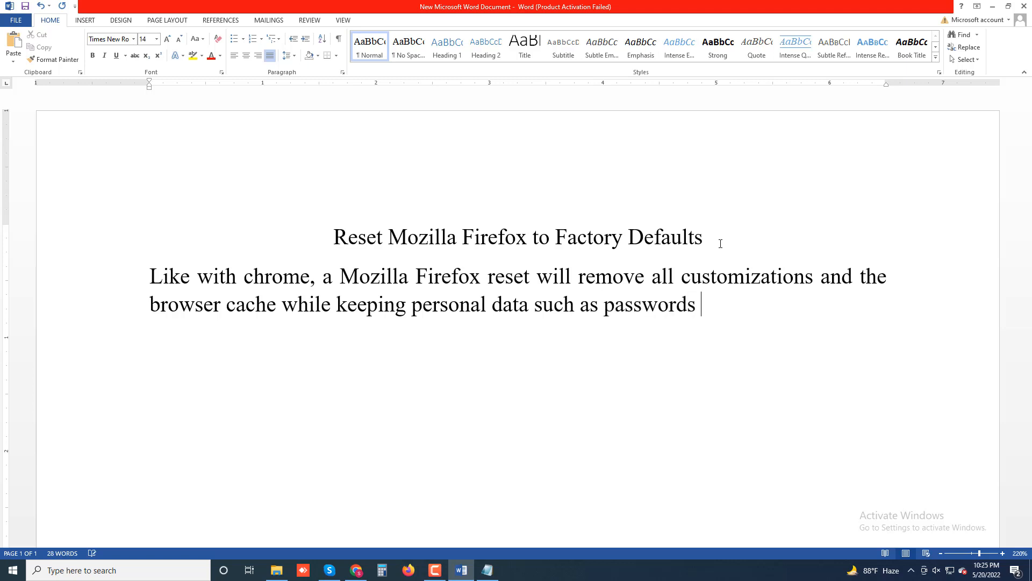
pyautogui.write(' and bookmarks ')
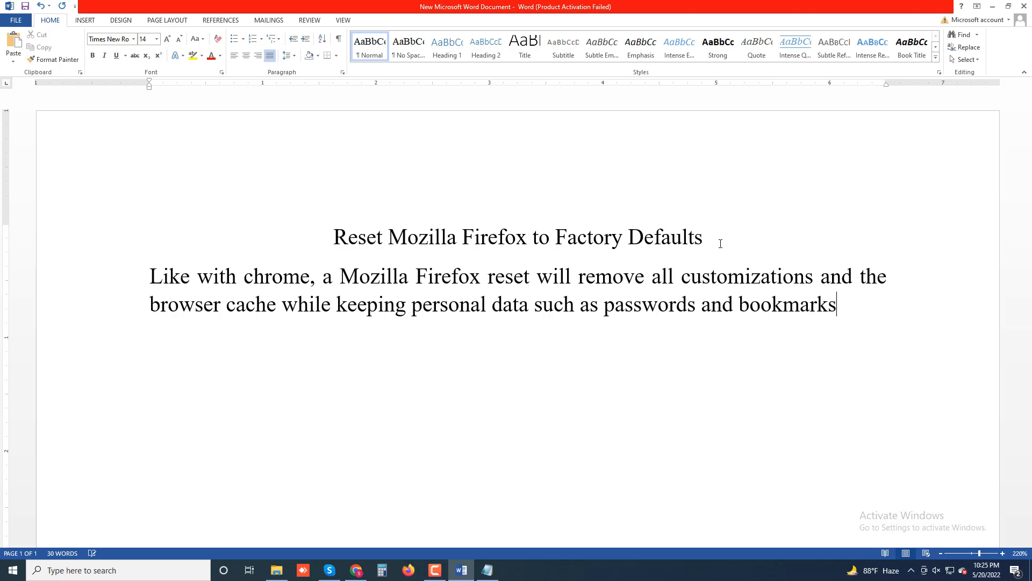
pyautogui.write('intact')
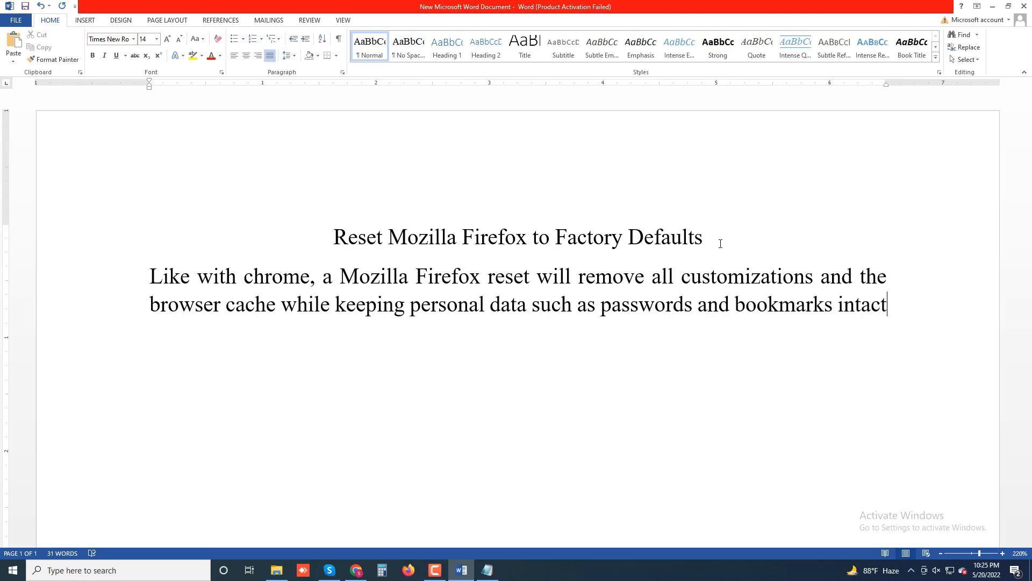
pyautogui.write('. Again')
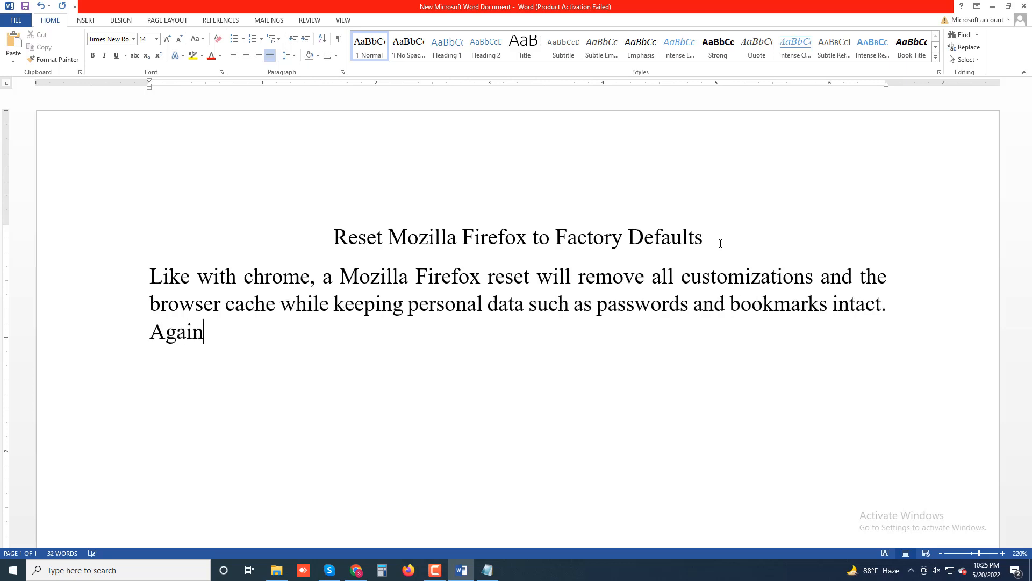
pyautogui.write(' it')
pyautogui.write("'s")
pyautogui.write(' best')
# End the intro with syncing to your Firefox Account, then begin step '1. Open the Firefox Menu'
pyautogui.write('to ')
pyautogui.write('sy')
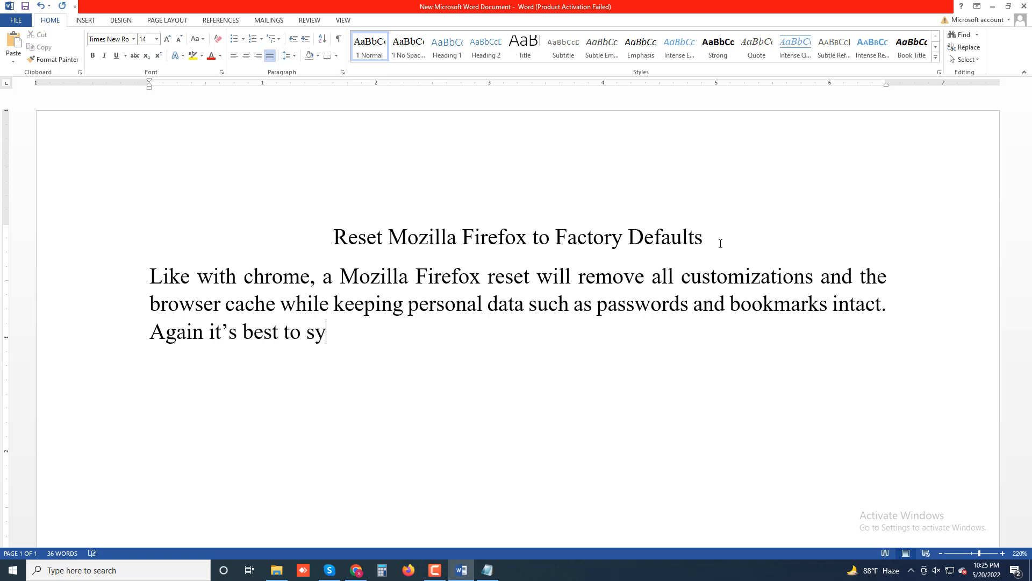
pyautogui.write('nc personal data')
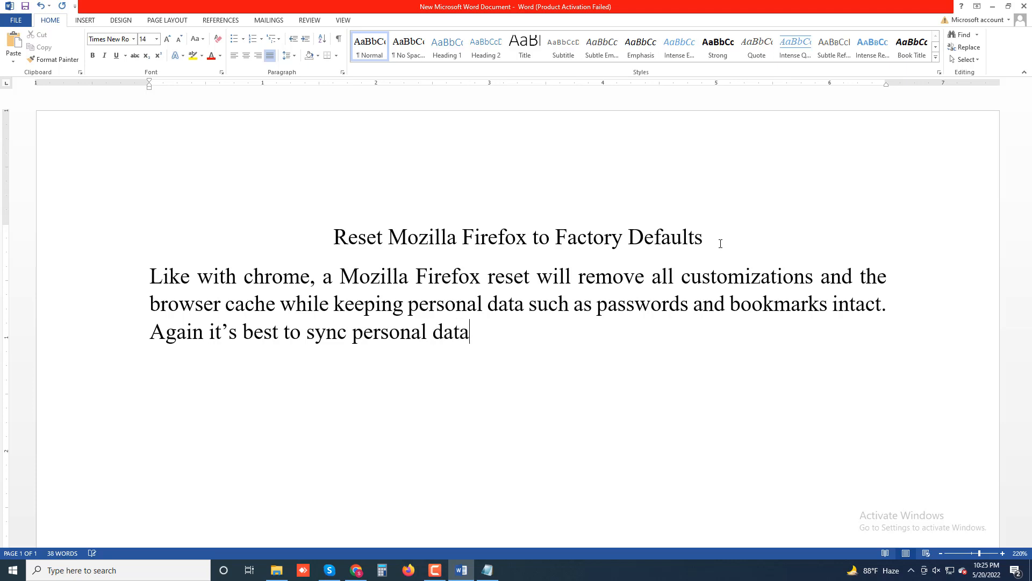
pyautogui.write(' to your F')
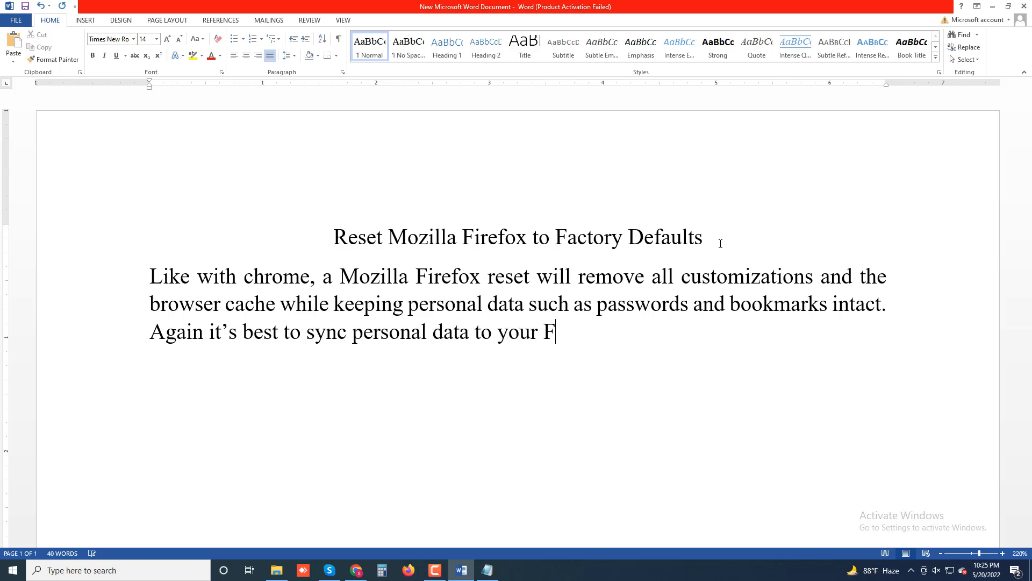
pyautogui.write('irefox AS')
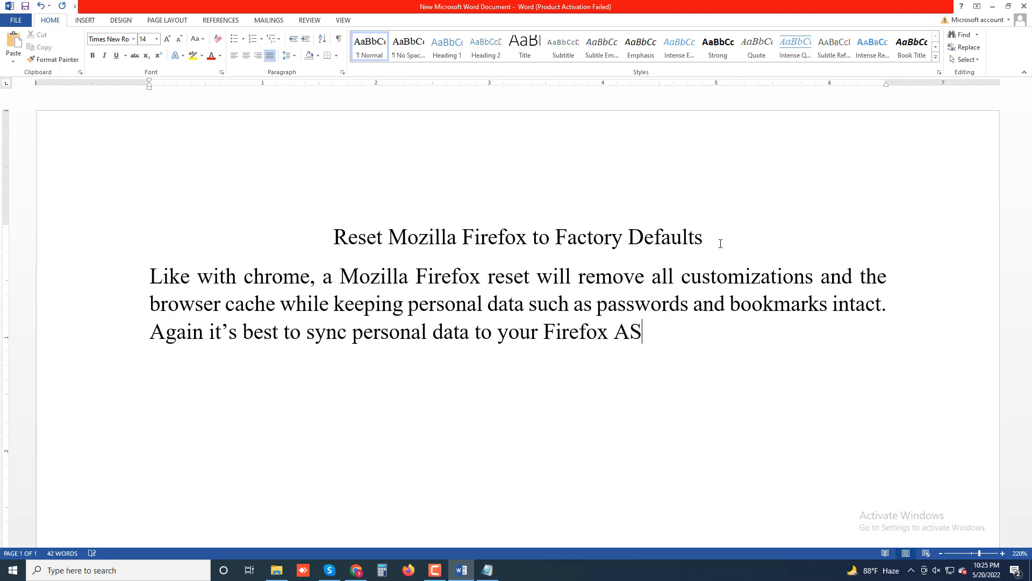
pyautogui.press('BackSpace')
pyautogui.write('ccount so tha')
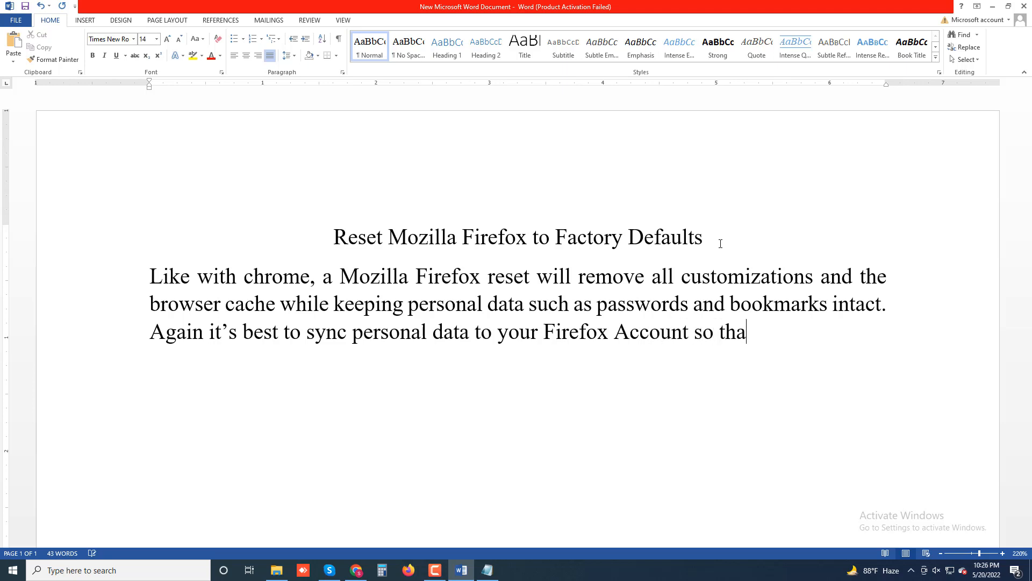
pyautogui.write('t you')
pyautogui.write(" don't l")
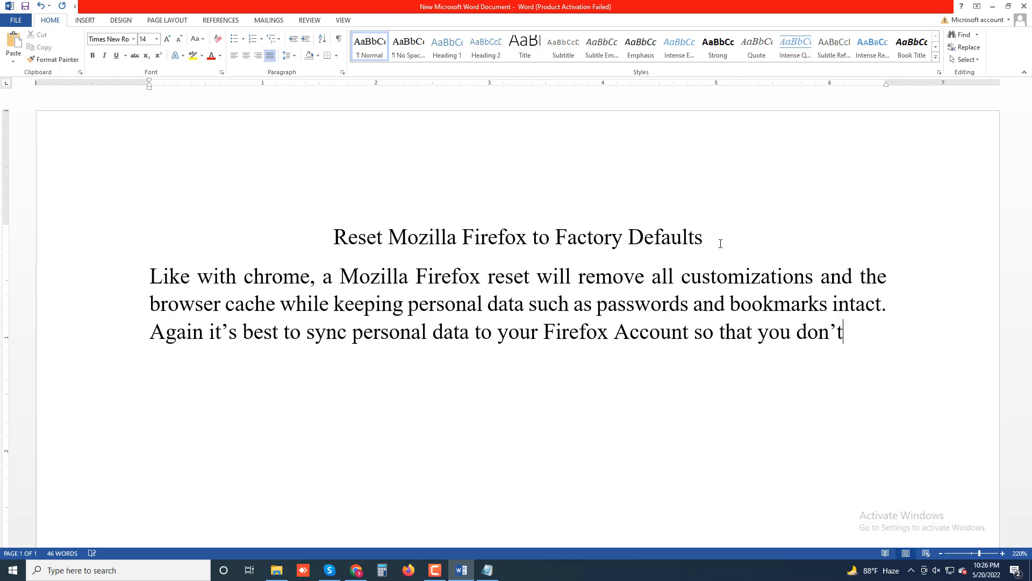
pyautogui.write('eave any')
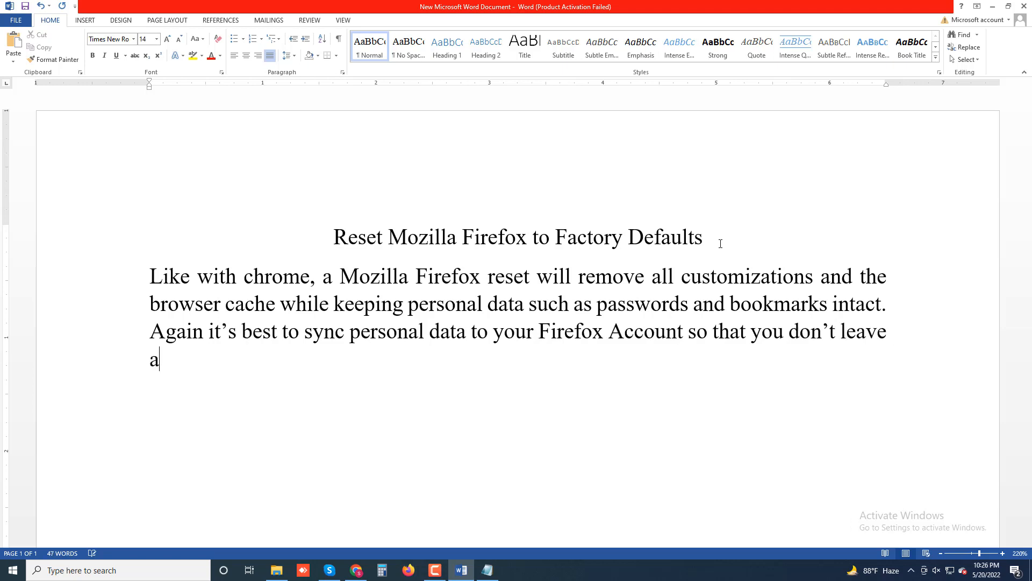
pyautogui.write('thing')
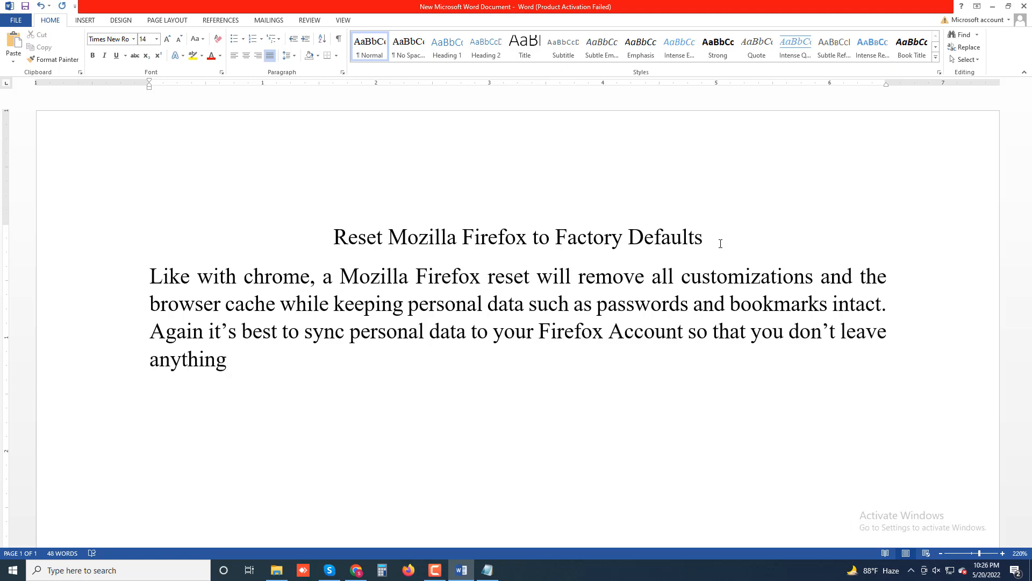
pyautogui.write(' to chance.')
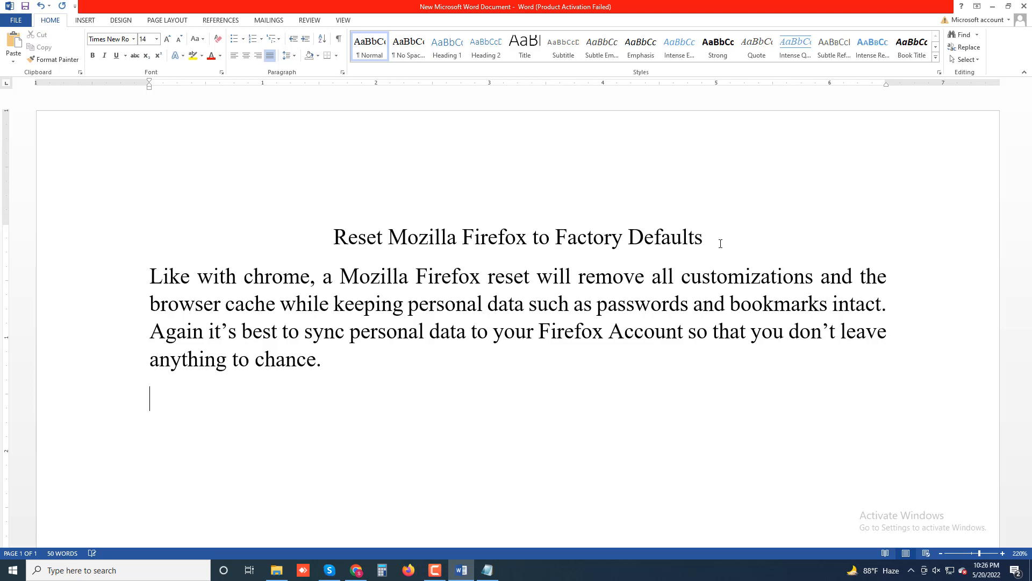
pyautogui.press('Return')
pyautogui.write('1. Open the Fir')
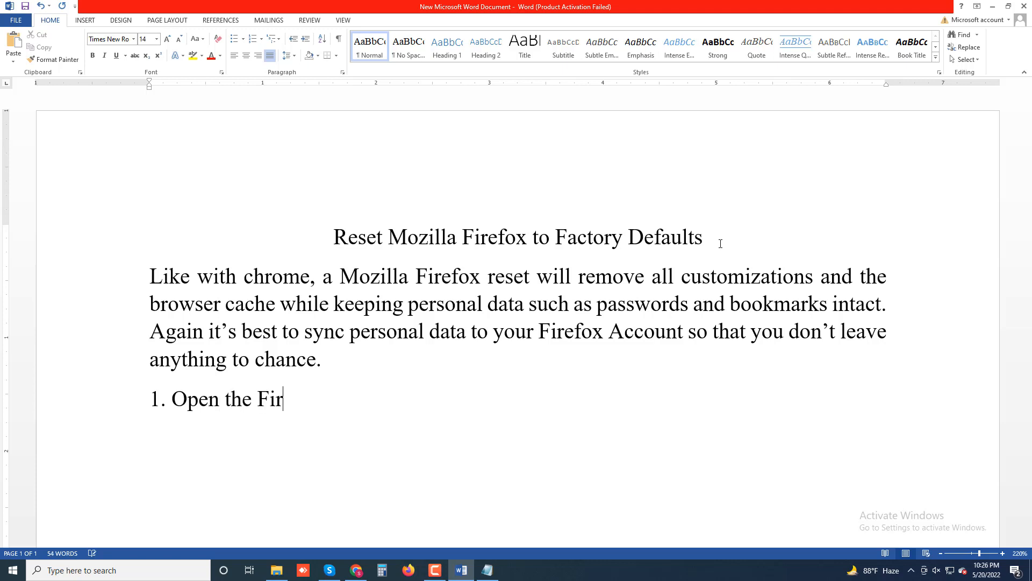
pyautogui.write('efox Me')
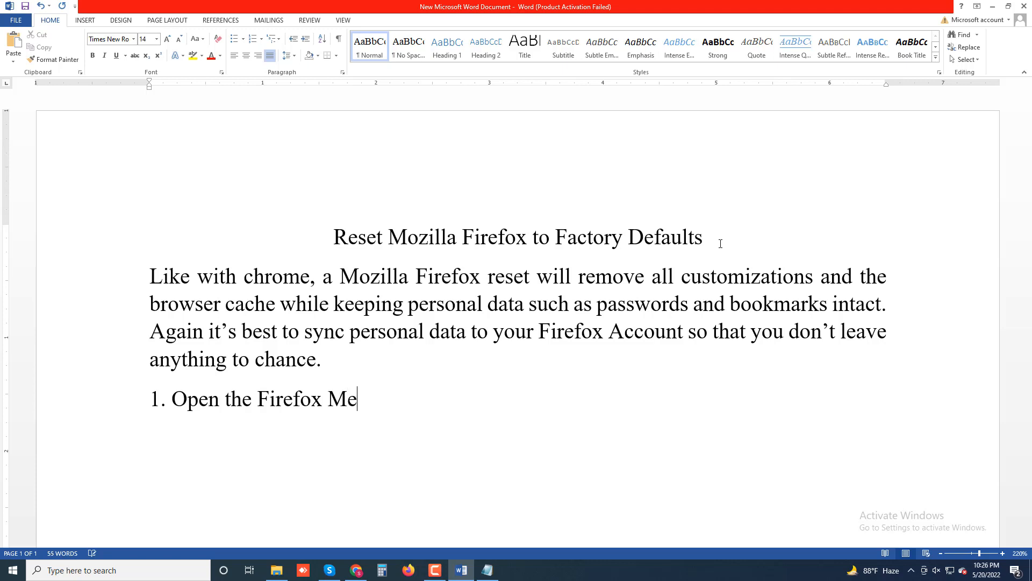
pyautogui.write('nu (sele')
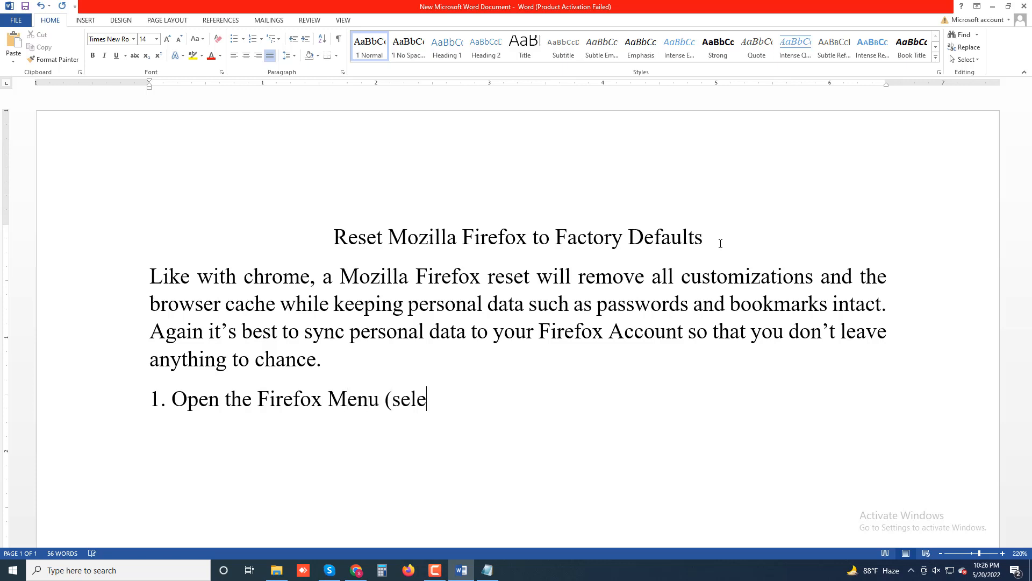
pyautogui.write('ct three dots')
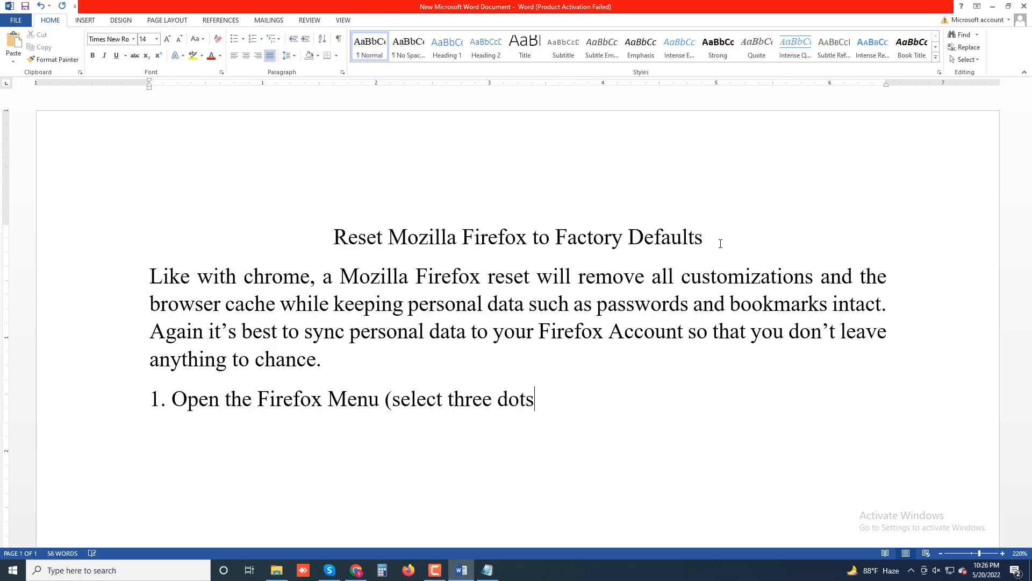
# Finish step 1: three stacked lines at the address bar's right corner, select Help; begin step 2
pyautogui.press('BackSpace')
pyautogui.press('BackSpace')
pyautogui.press('BackSpace')
pyautogui.press('BackSpace')
pyautogui.write('stacked')
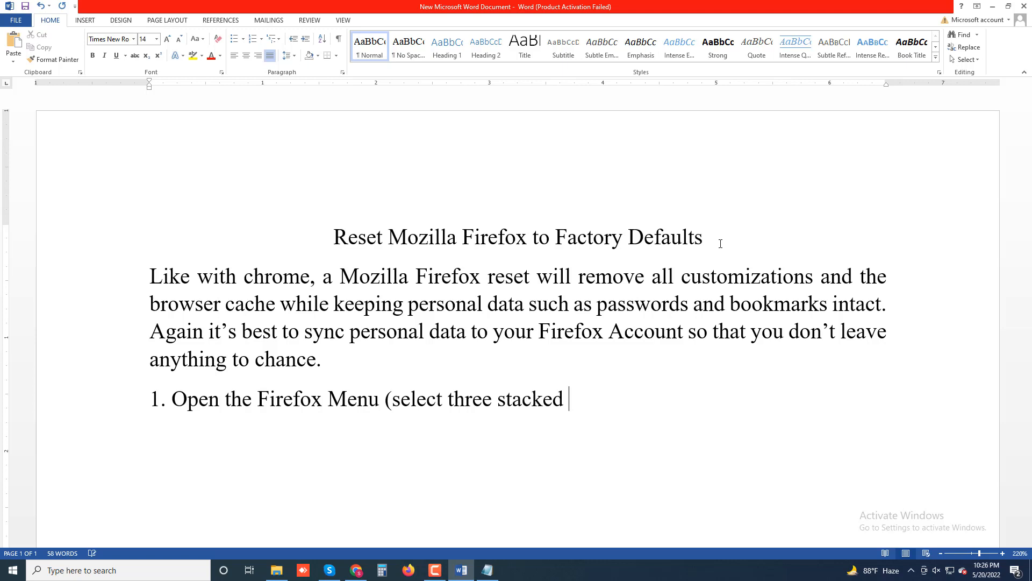
pyautogui.write(' lines at the')
pyautogui.write('ght ')
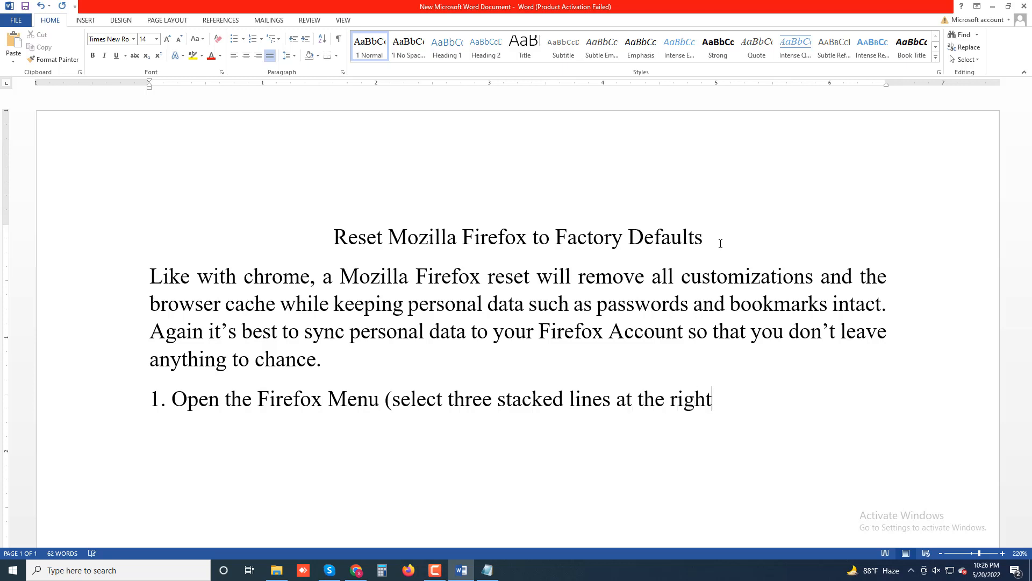
pyautogui.write('corner of the')
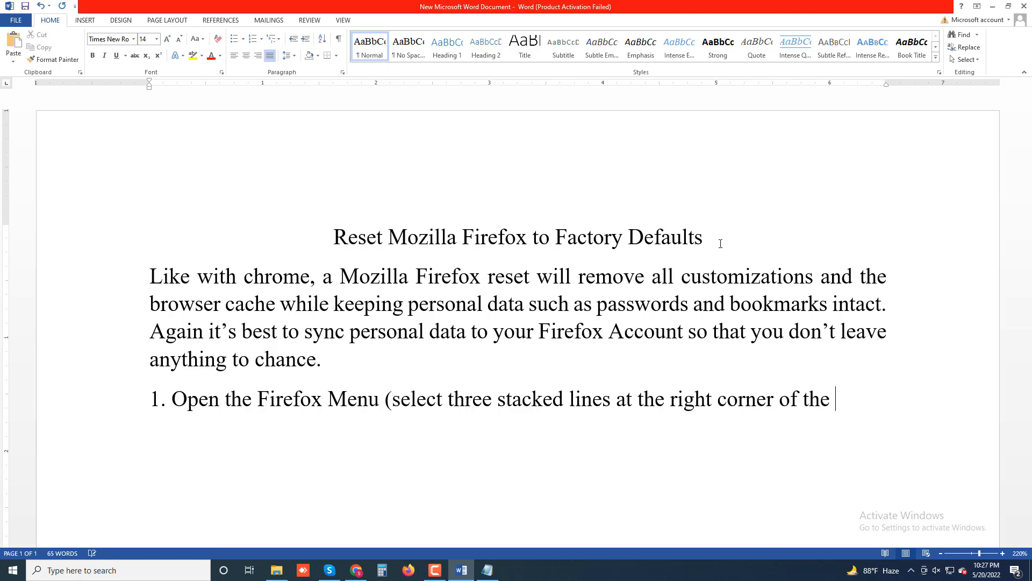
pyautogui.write(' address bar)')
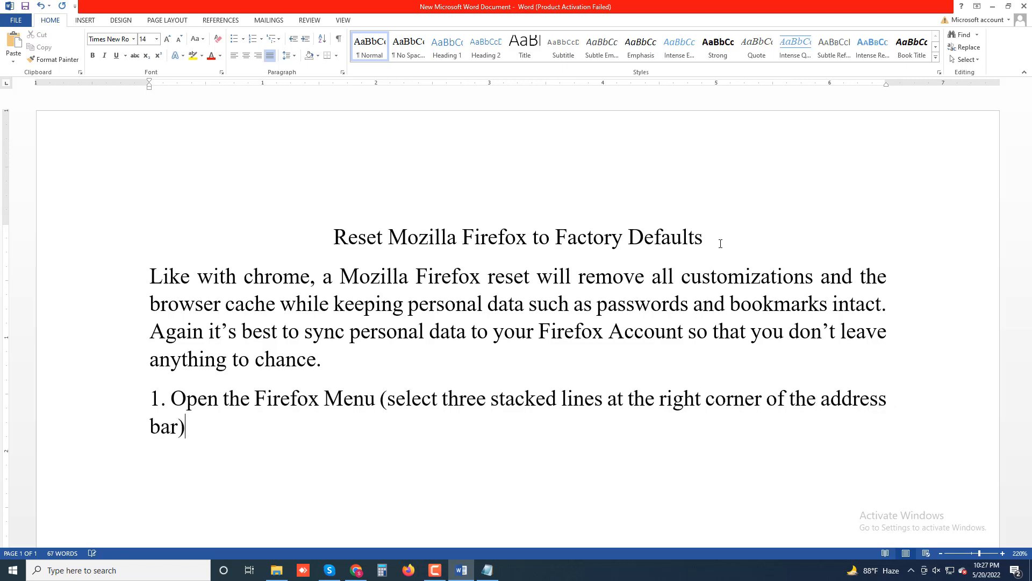
pyautogui.write(' and sele')
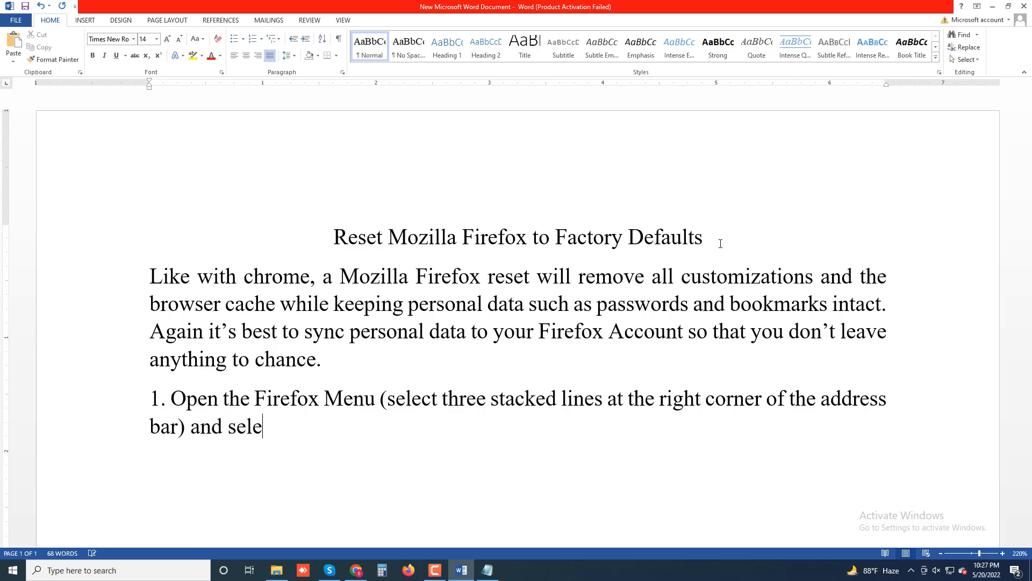
pyautogui.write('ct Help')
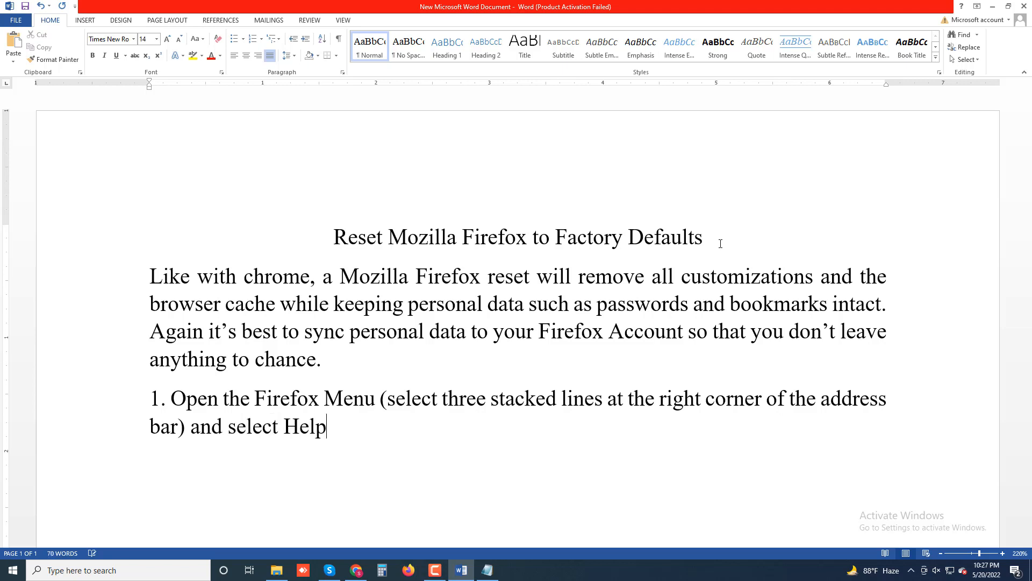
pyautogui.write('. 2. Select More')
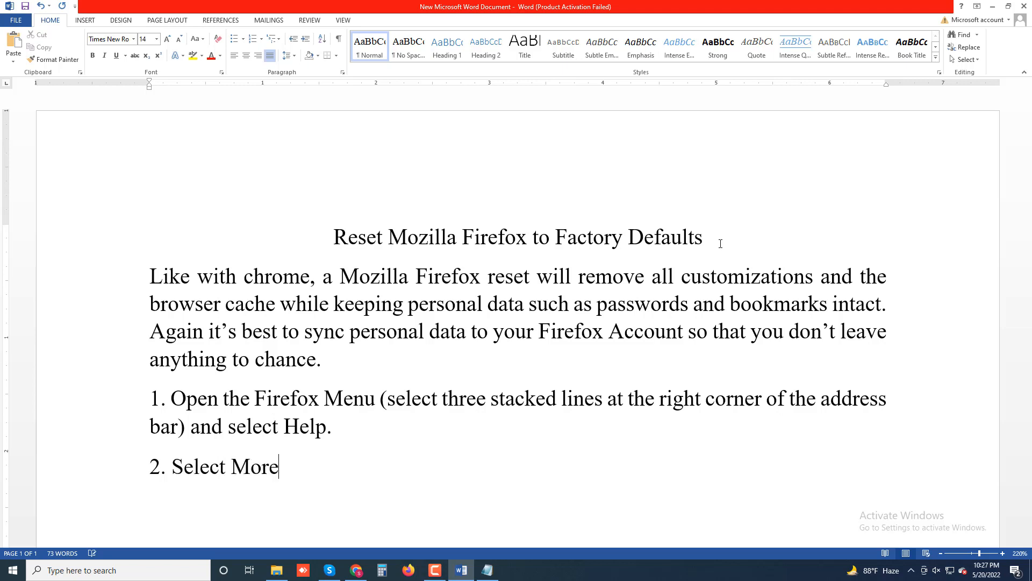
pyautogui.write(' Troublesh')
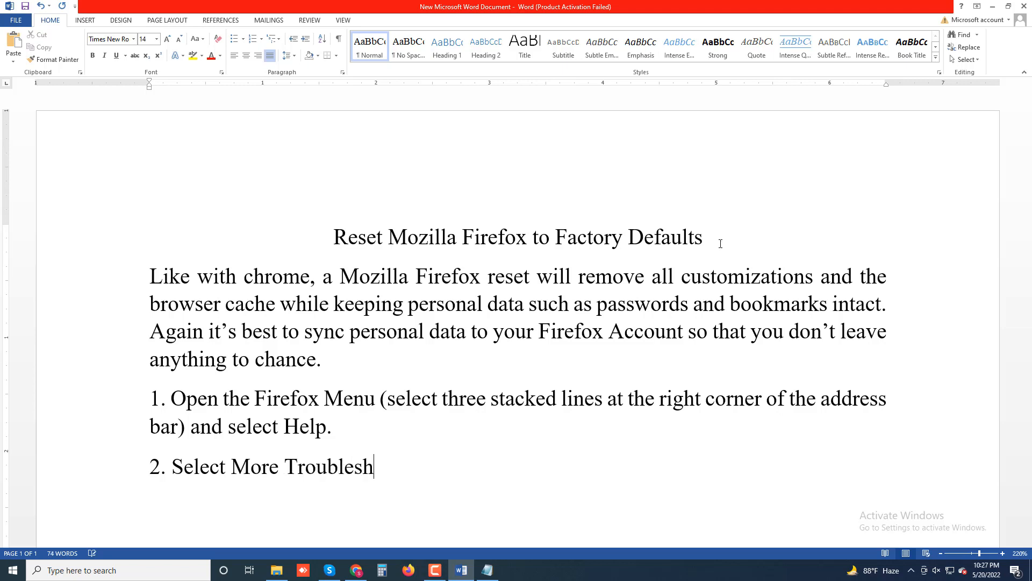
pyautogui.write('ooting In')
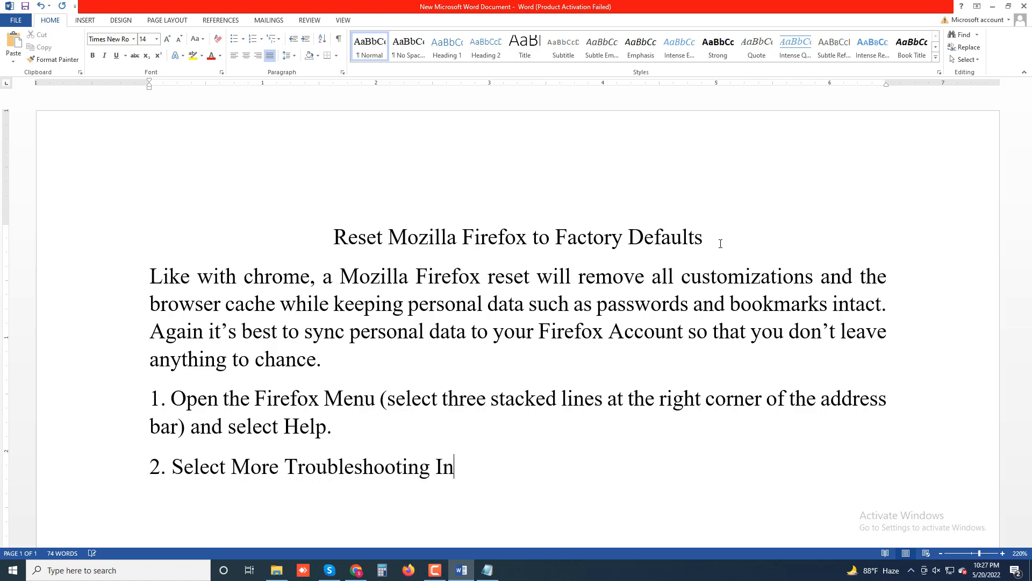
pyautogui.write('formation.')
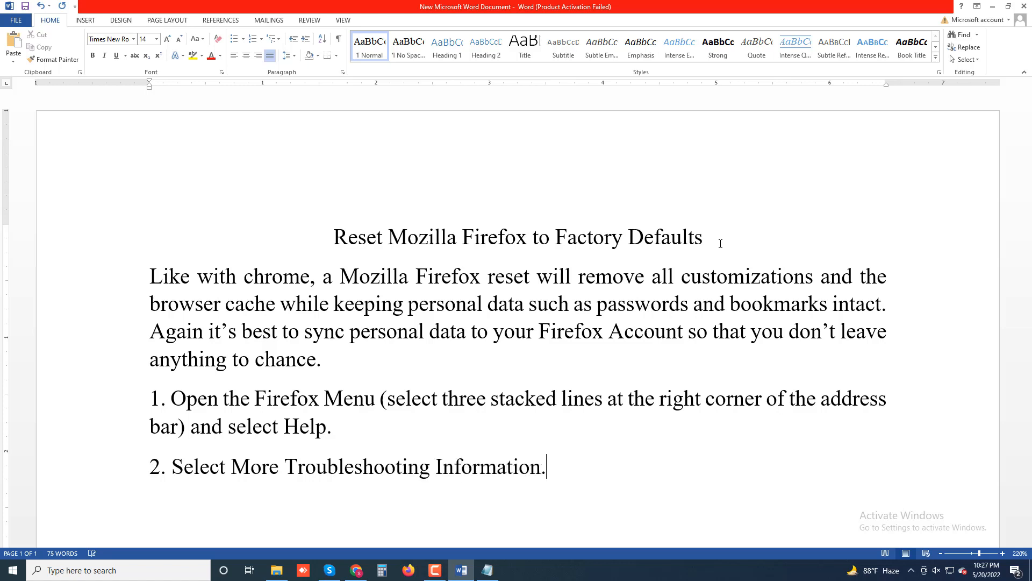
pyautogui.write('3. Select Refresh ')
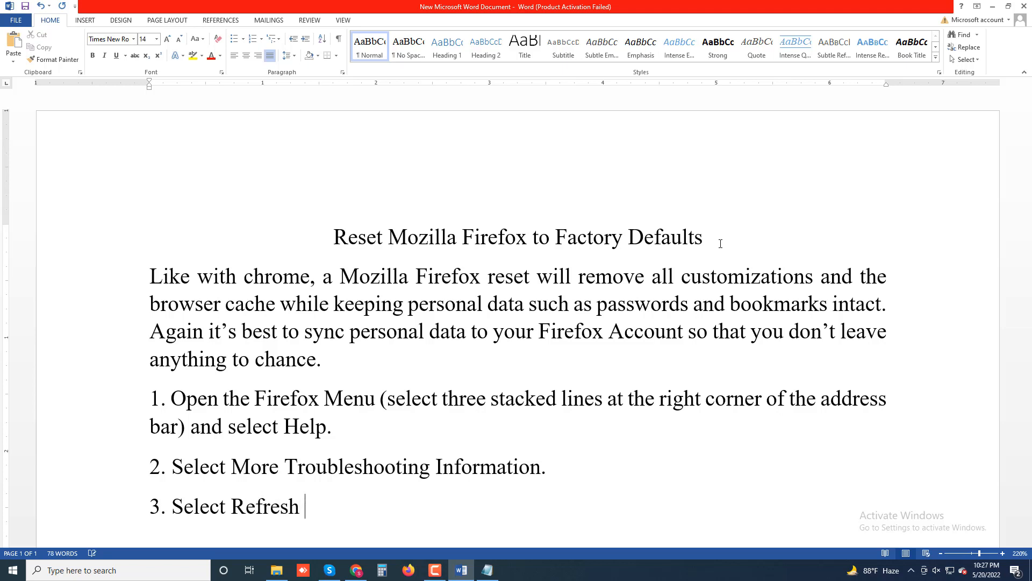
pyautogui.write('Firefox')
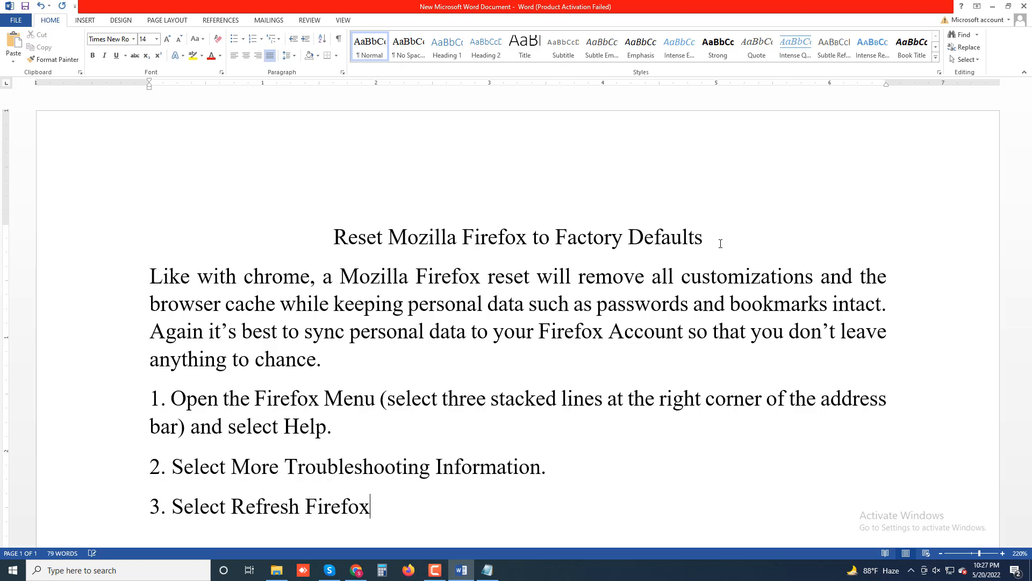